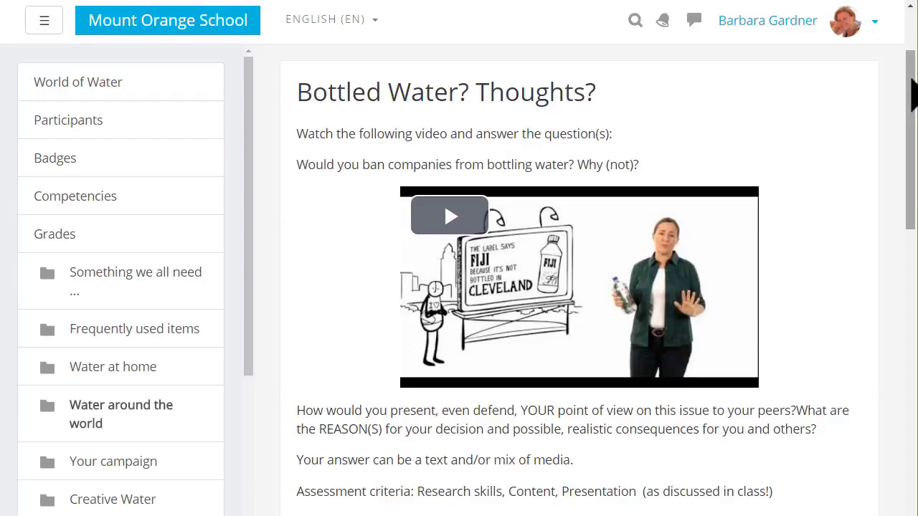
pyautogui.moveTo(913, 85); pyautogui.dragTo(912, 172)
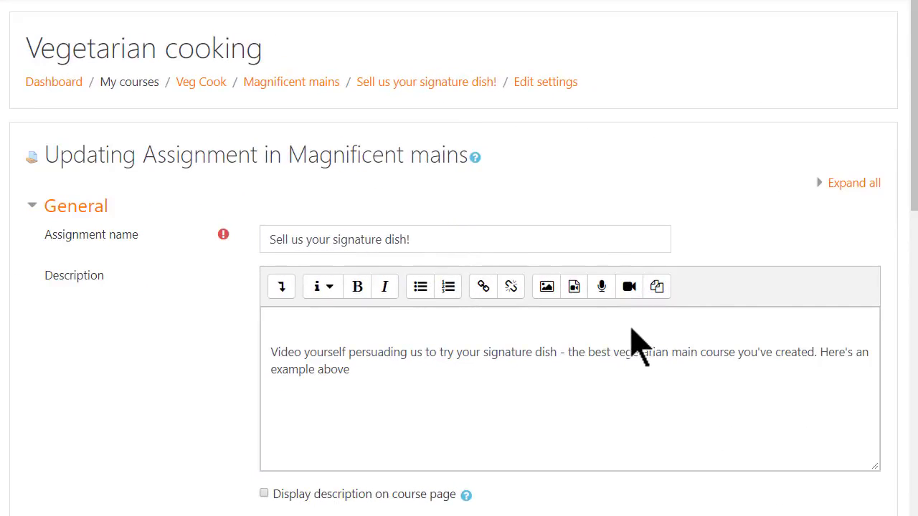
# Start recording a video for the description of the "Sell us your signature dish!" assignment
pyautogui.click(630, 286)
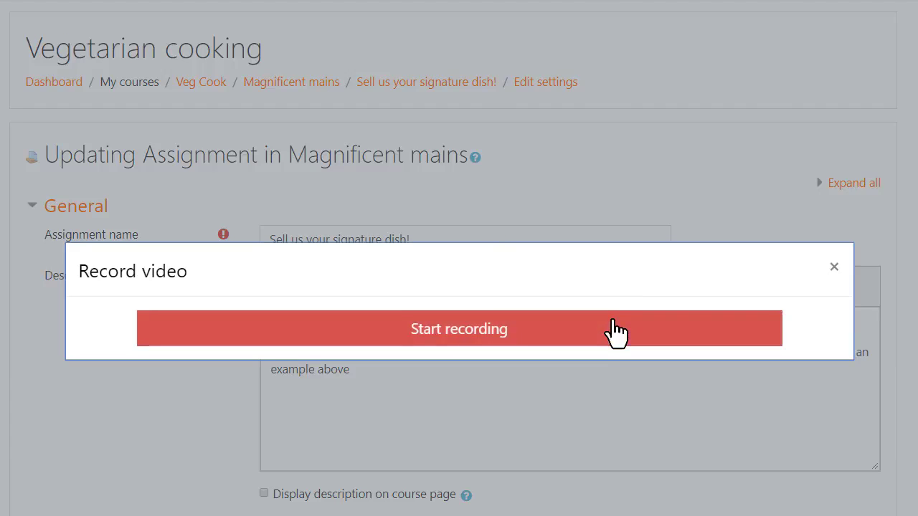
pyautogui.click(616, 332)
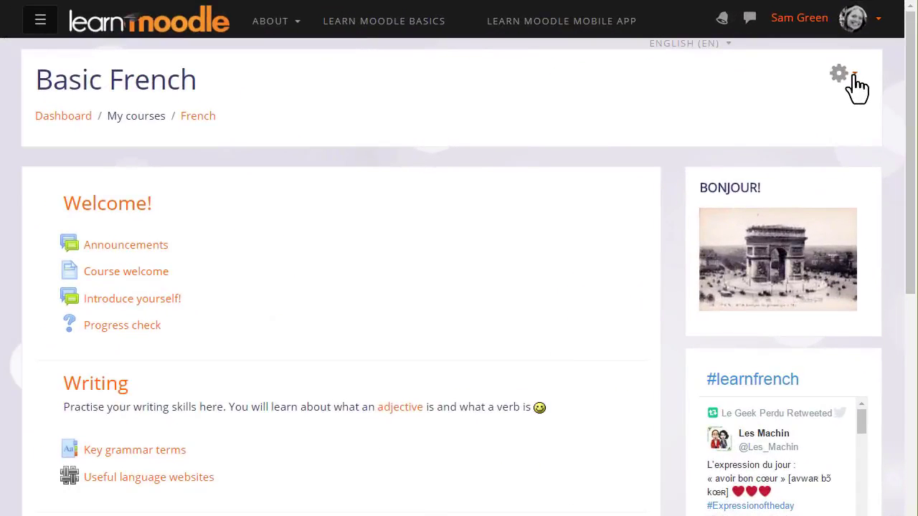
# Turn editing on in the Basic French course and add an Assignment activity to the Writing section
pyautogui.click(854, 76)
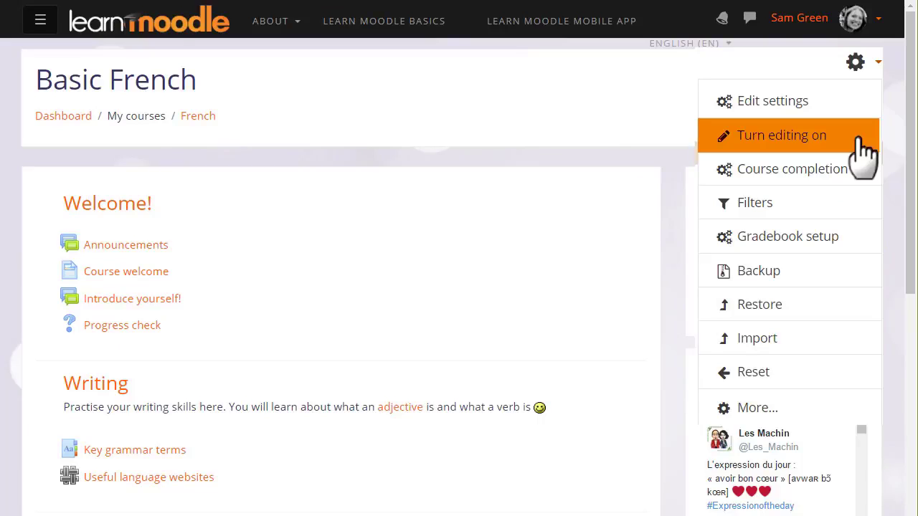
pyautogui.click(865, 143)
pyautogui.scroll(-1, 906, 176)
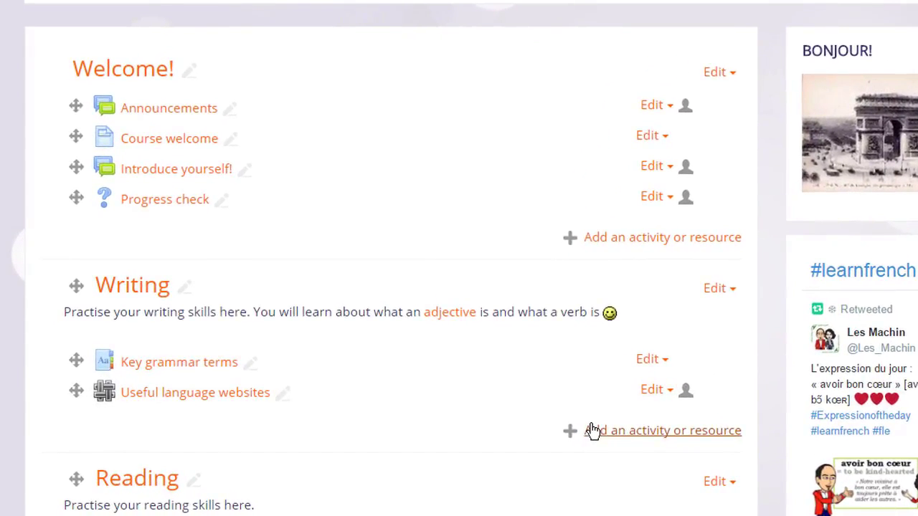
pyautogui.click(593, 431)
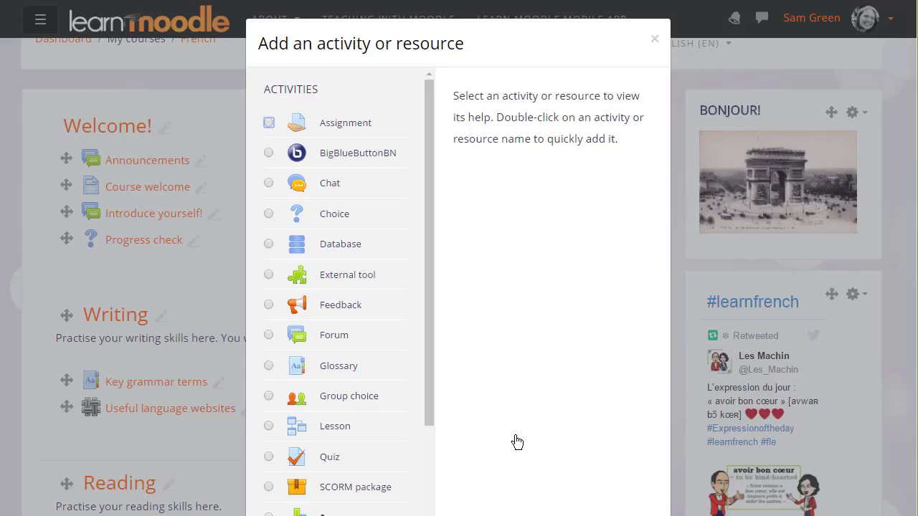
pyautogui.click(268, 123)
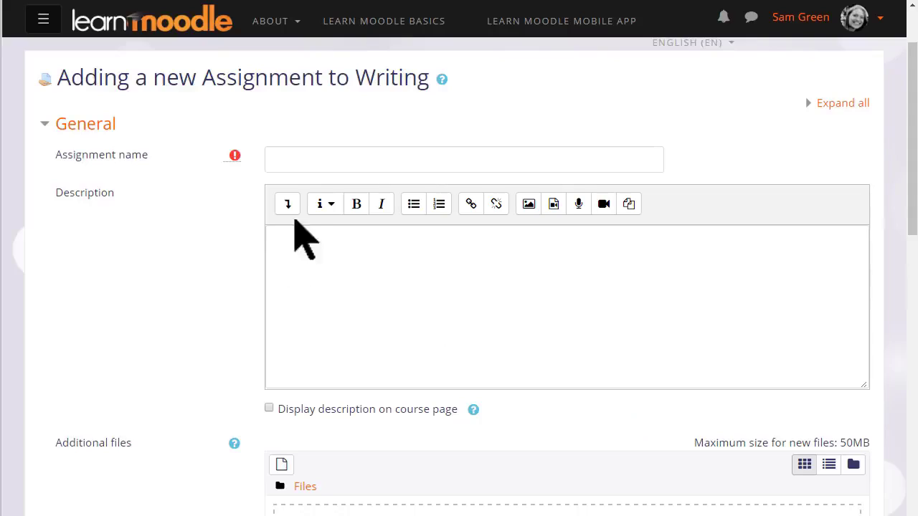
# Name the new assignment "Describe your family"
pyautogui.click(301, 160)
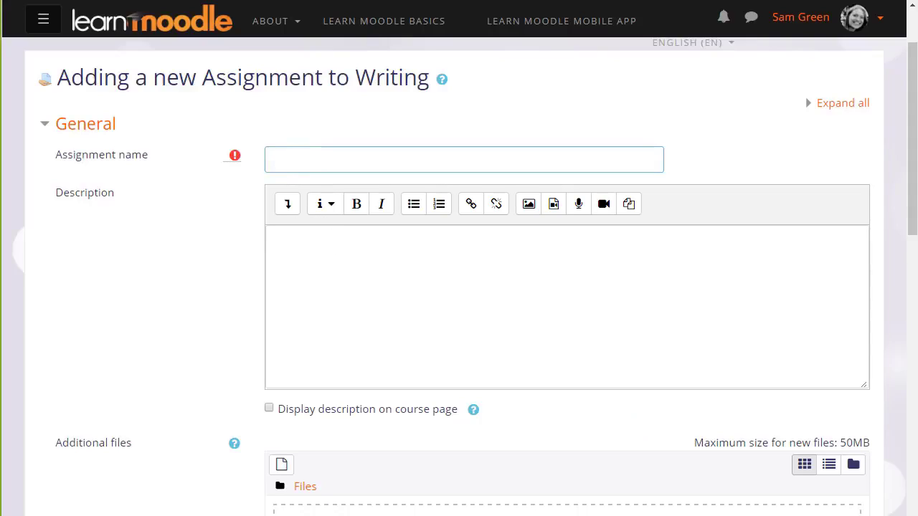
pyautogui.write('Describ')
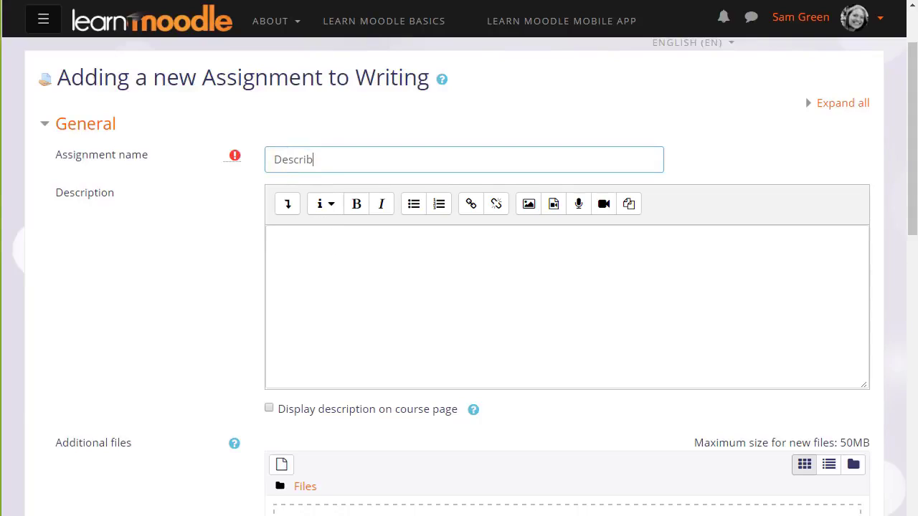
pyautogui.write('e your family')
# Enter the assignment description "Write 5 sentences about your family. Use the words we have learned."
pyautogui.press('Tab')
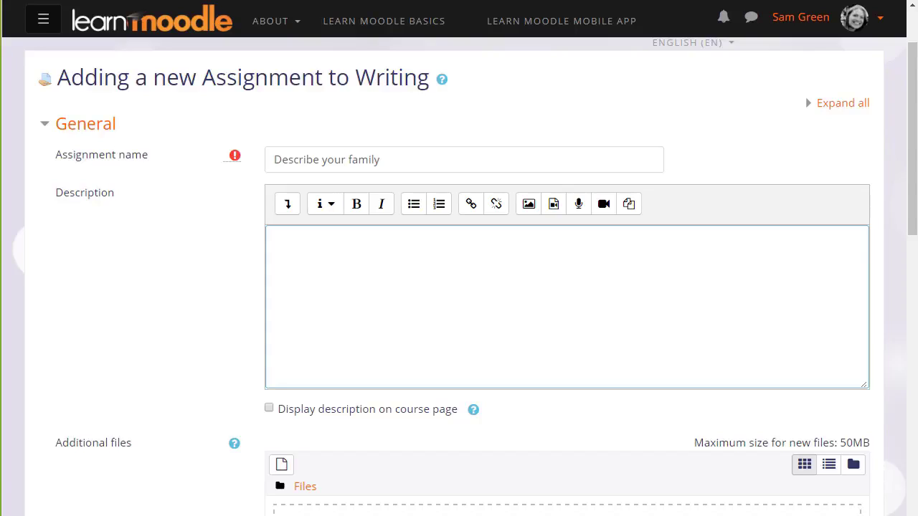
pyautogui.write('Write 5 sentence')
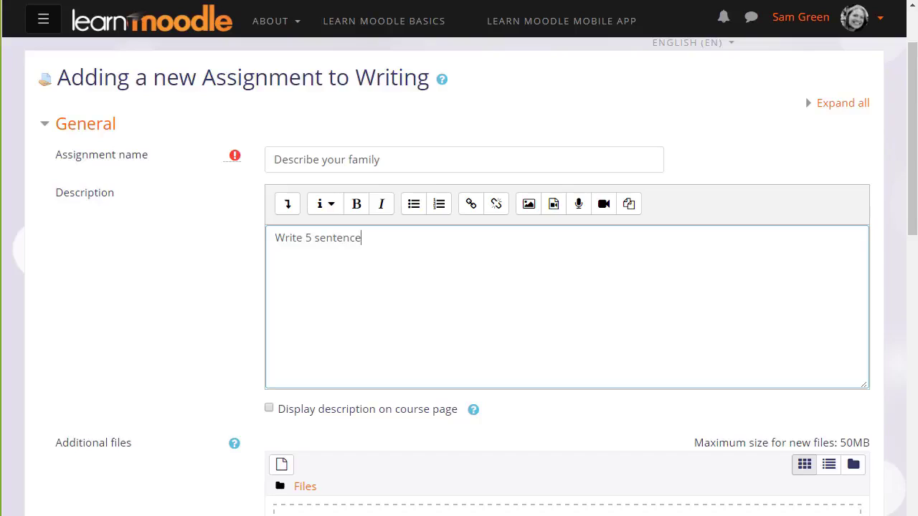
pyautogui.write('s about your family. S')
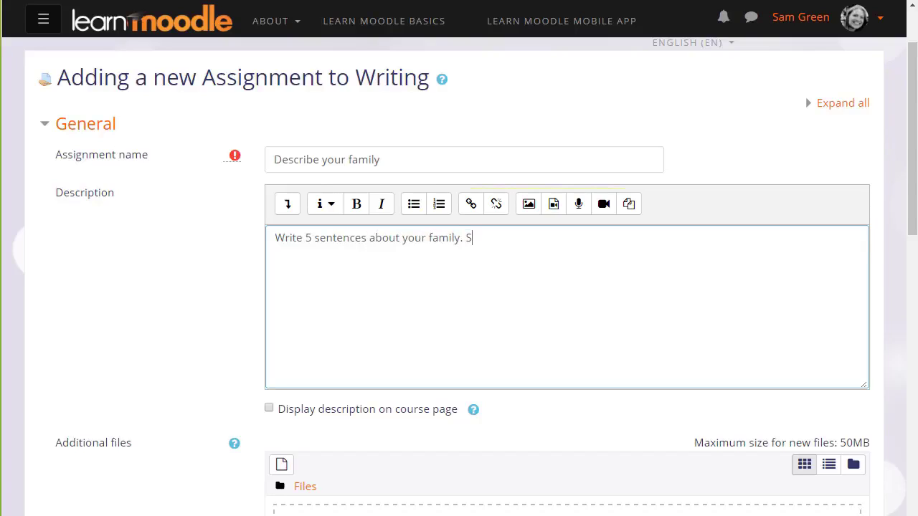
pyautogui.press('BackSpace')
pyautogui.write('Use the wor')
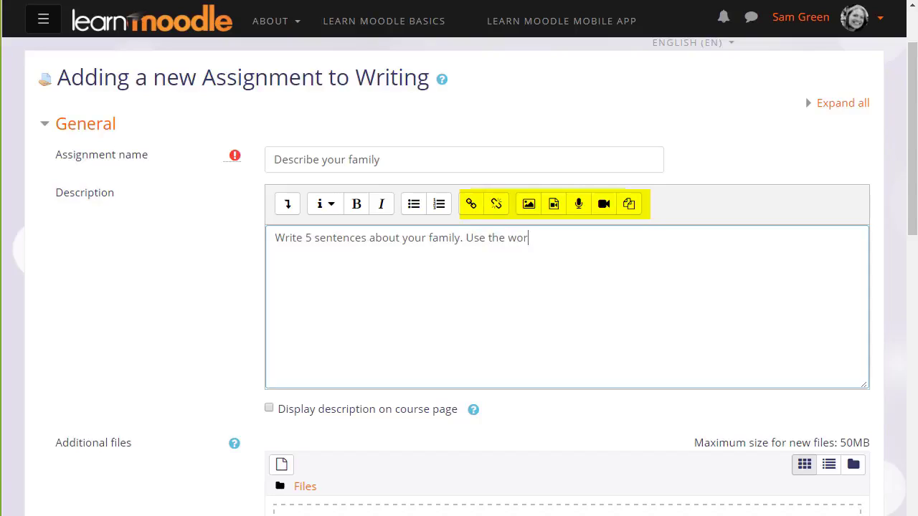
pyautogui.write('ds we have learned')
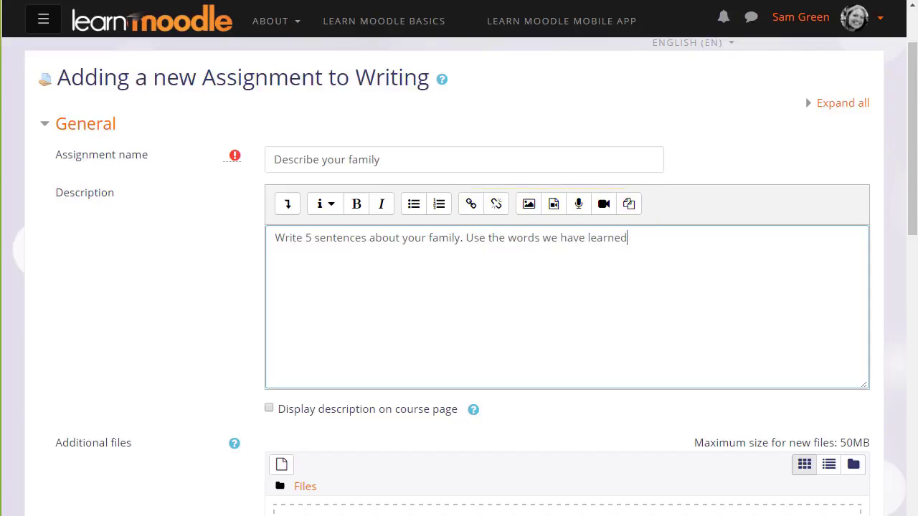
pyautogui.write('.')
# Choose 1 as the maximum number of uploaded files for the assignment's submissions
pyautogui.scroll(-2, 365, 476)
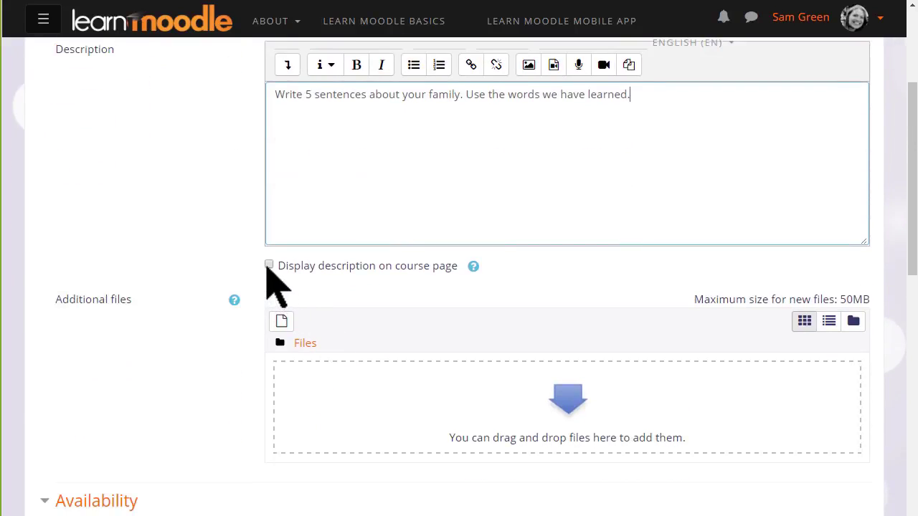
pyautogui.scroll(-2, 275, 470)
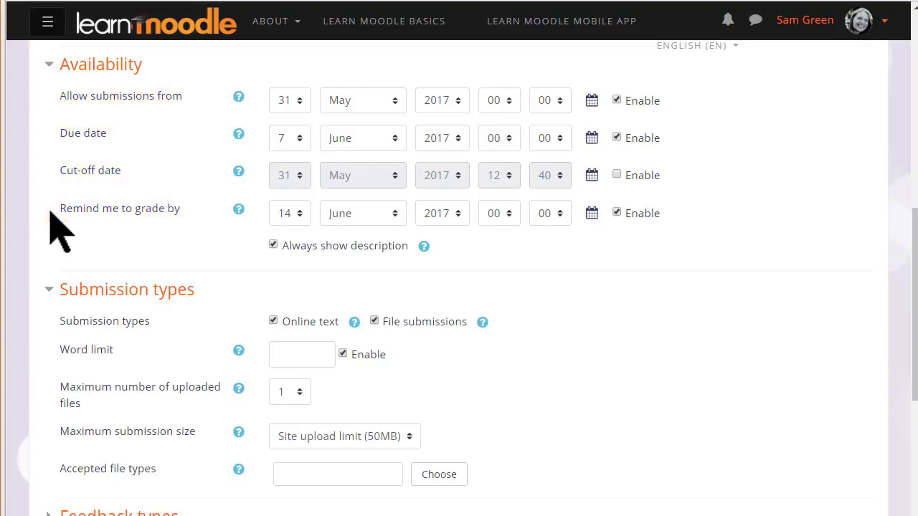
pyautogui.scroll(-3, 50, 228)
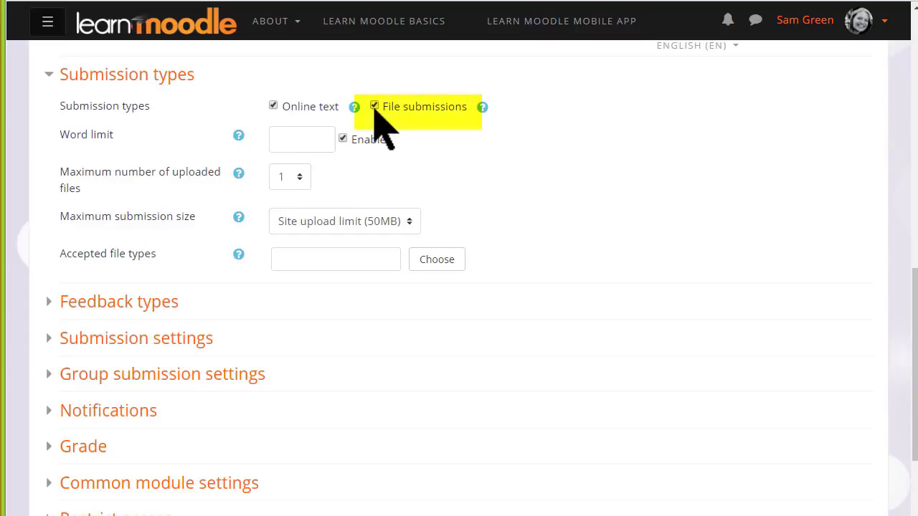
pyautogui.click(299, 179)
pyautogui.click(302, 197)
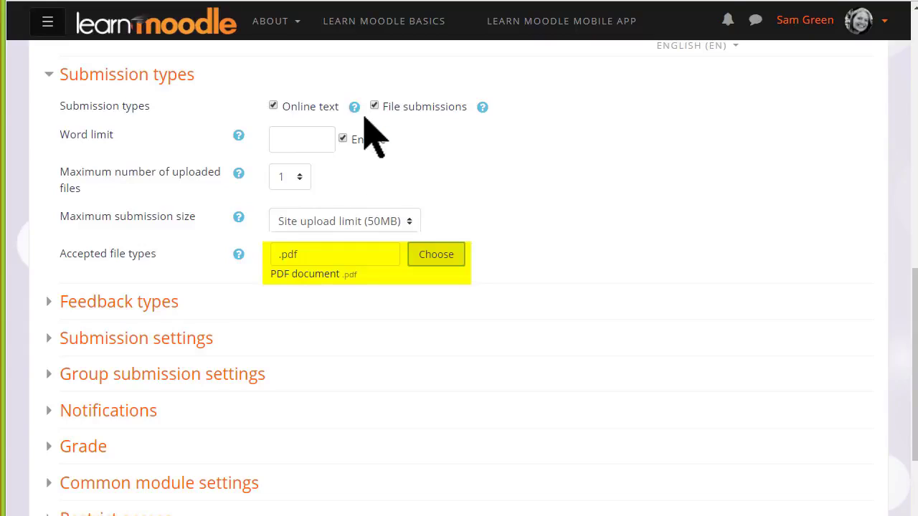
# Disable file submissions and set the word limit for online text submissions to 200
pyautogui.click(374, 105)
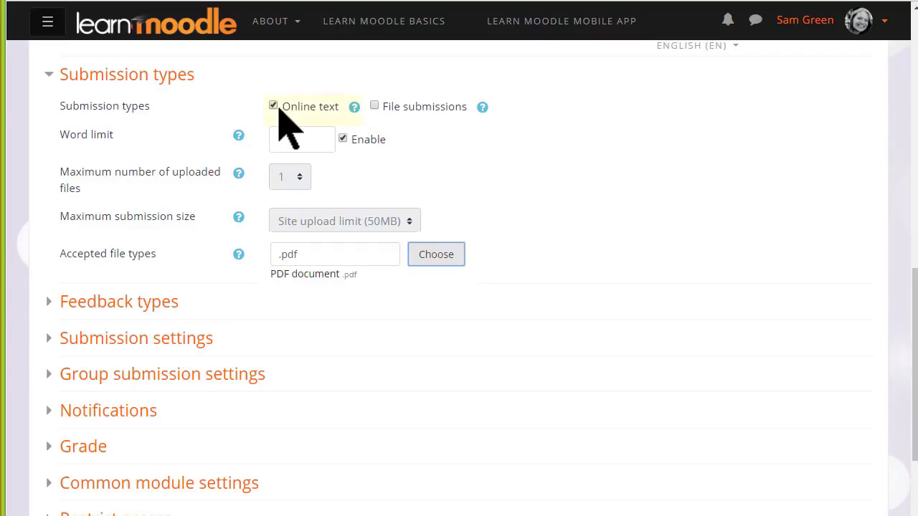
pyautogui.click(287, 139)
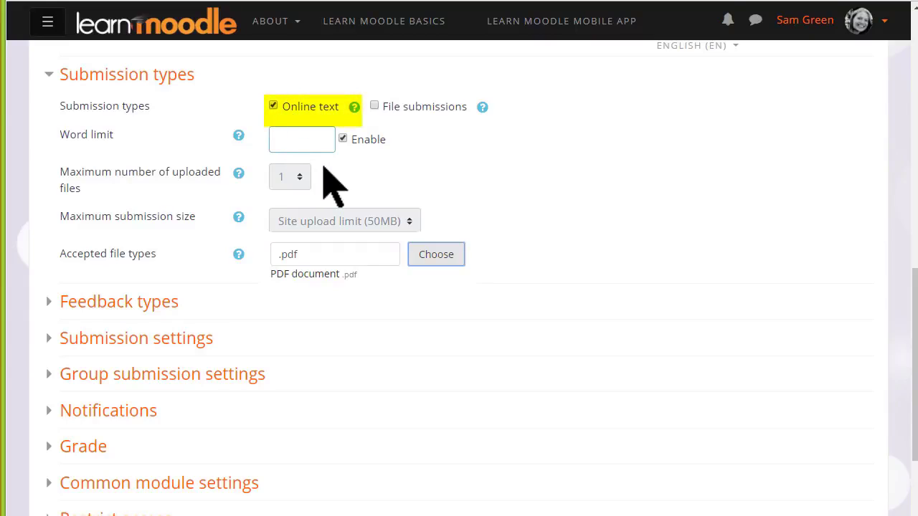
pyautogui.write('200')
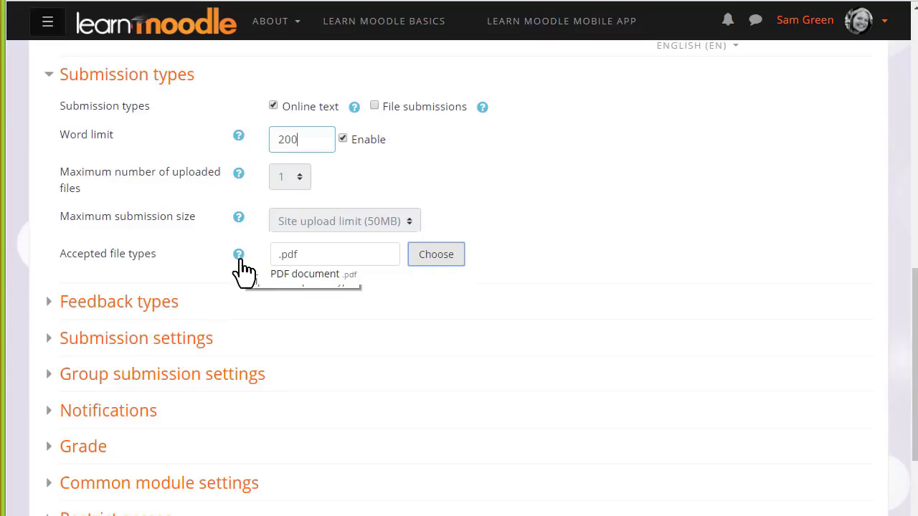
pyautogui.click(46, 79)
# Set Comment inline to Yes in the assignment's feedback types
pyautogui.click(52, 113)
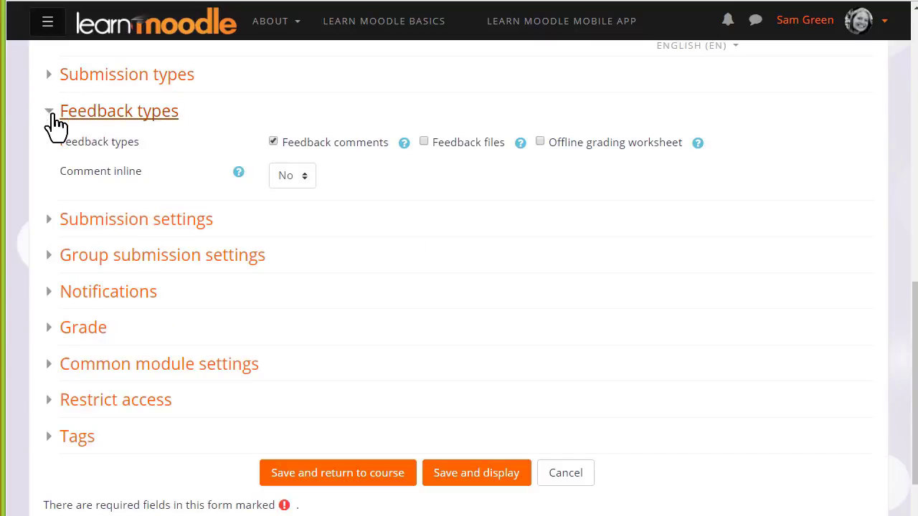
pyautogui.click(310, 175)
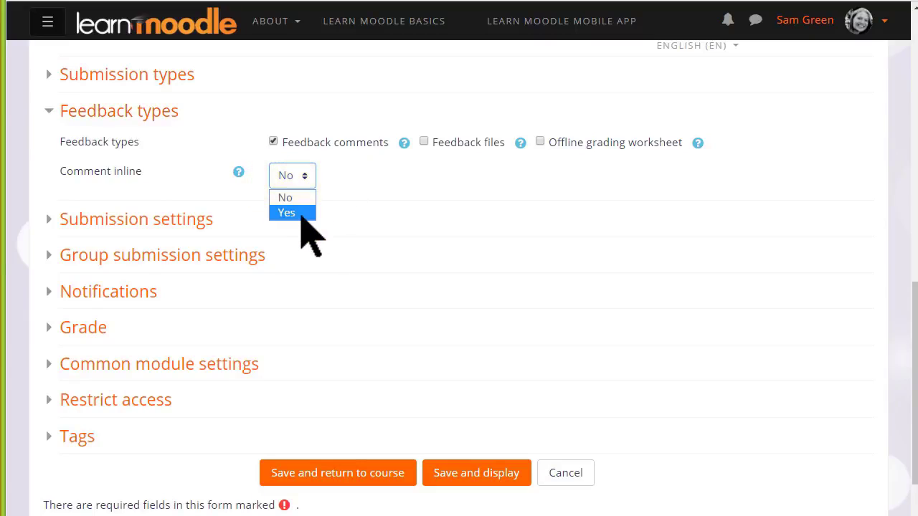
pyautogui.click(302, 214)
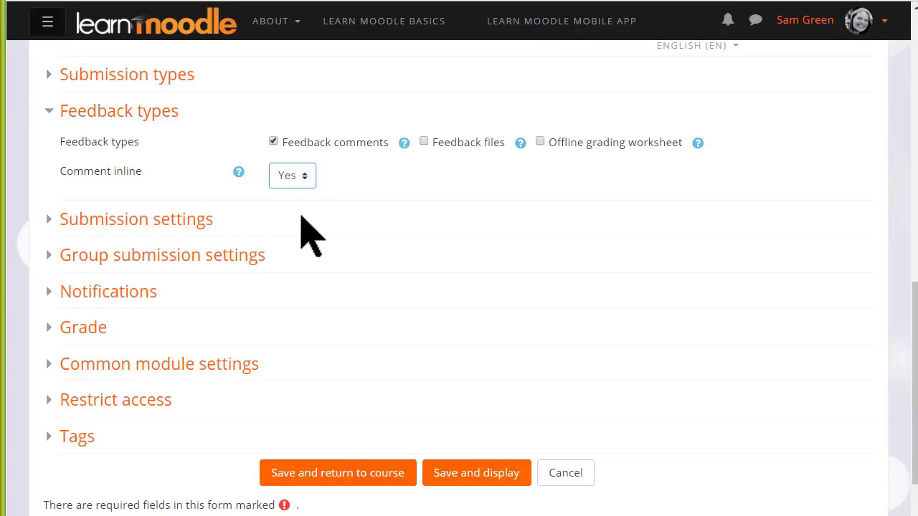
pyautogui.click(66, 113)
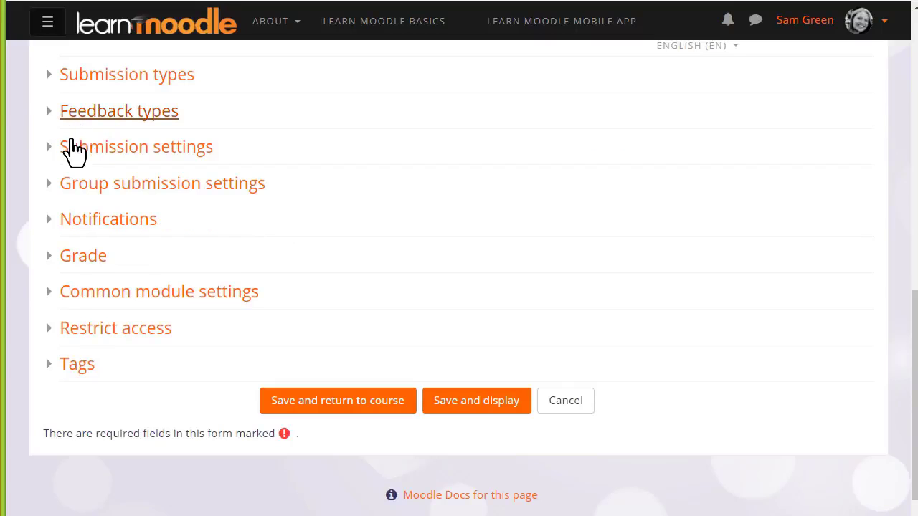
# Review the assignment's submission, group submission and notification settings
pyautogui.click(71, 143)
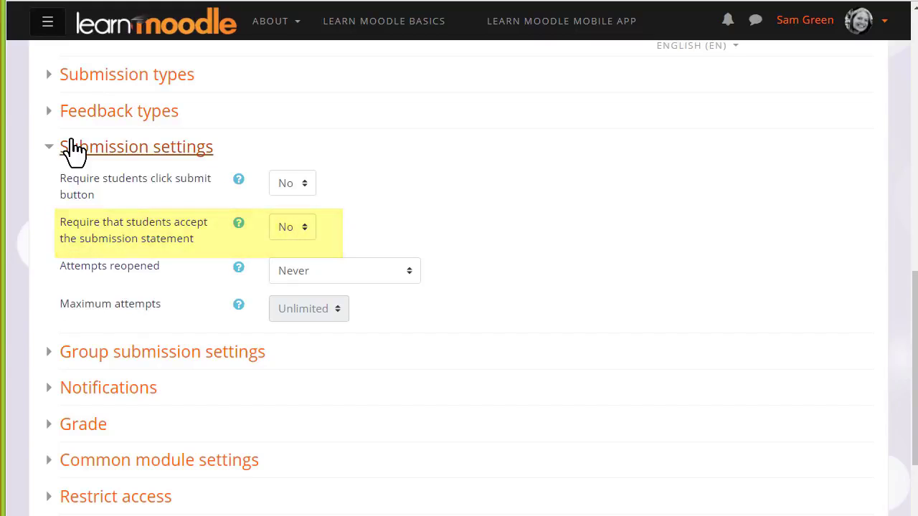
pyautogui.click(74, 148)
pyautogui.click(69, 188)
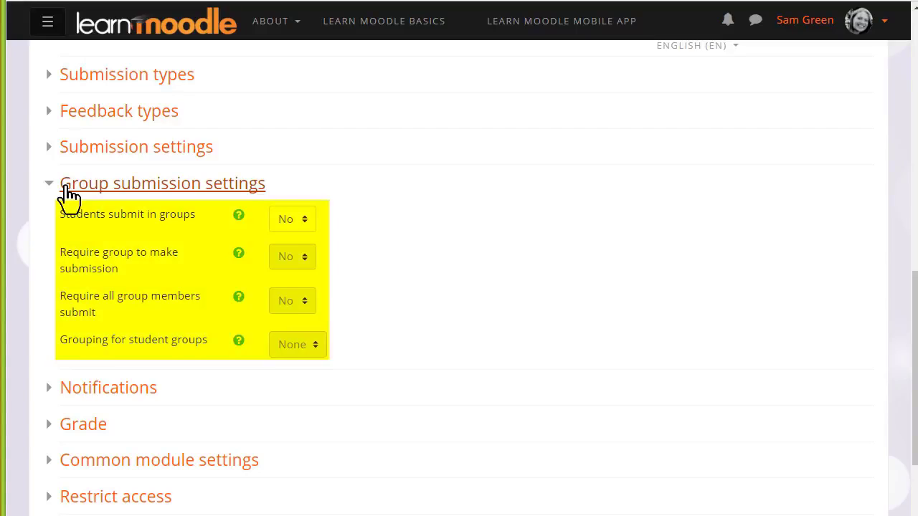
pyautogui.click(66, 189)
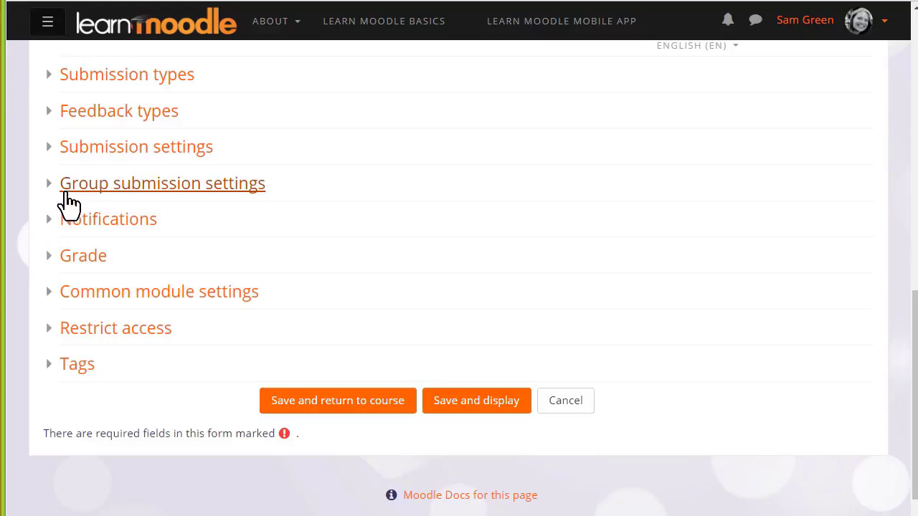
pyautogui.click(68, 228)
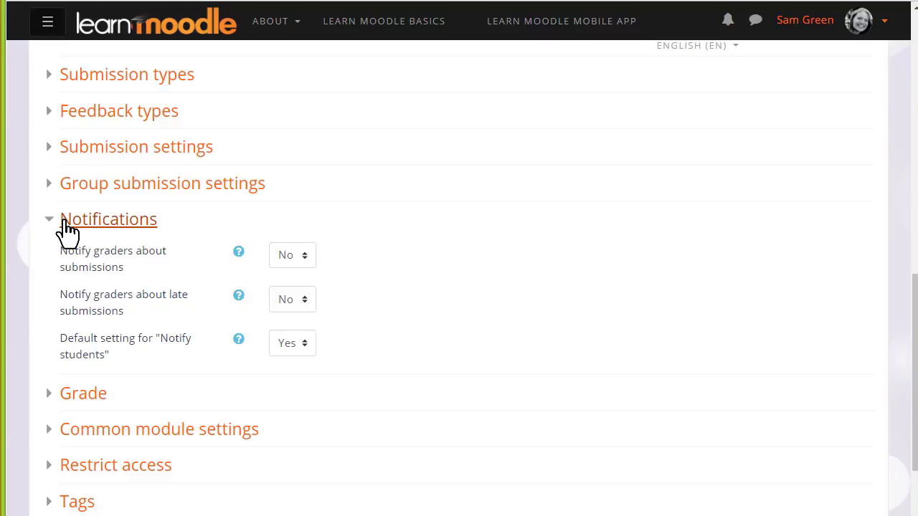
pyautogui.click(66, 222)
# Review the assignment's grade settings, including the available grade types, grading method and marking options
pyautogui.click(64, 257)
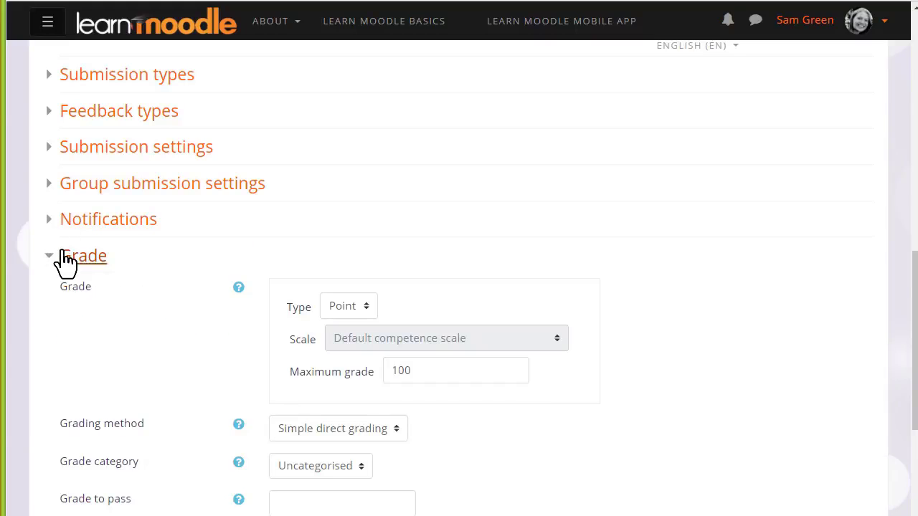
pyautogui.scroll(-2, 32, 241)
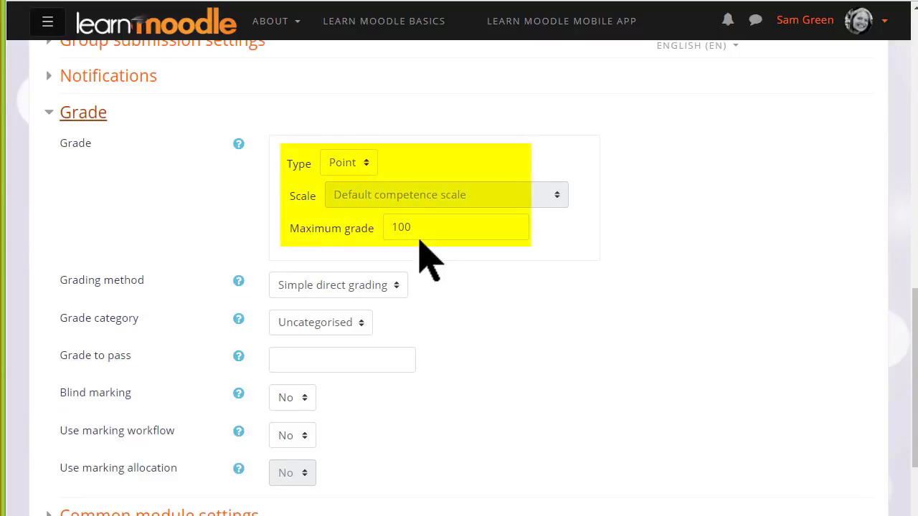
pyautogui.click(368, 164)
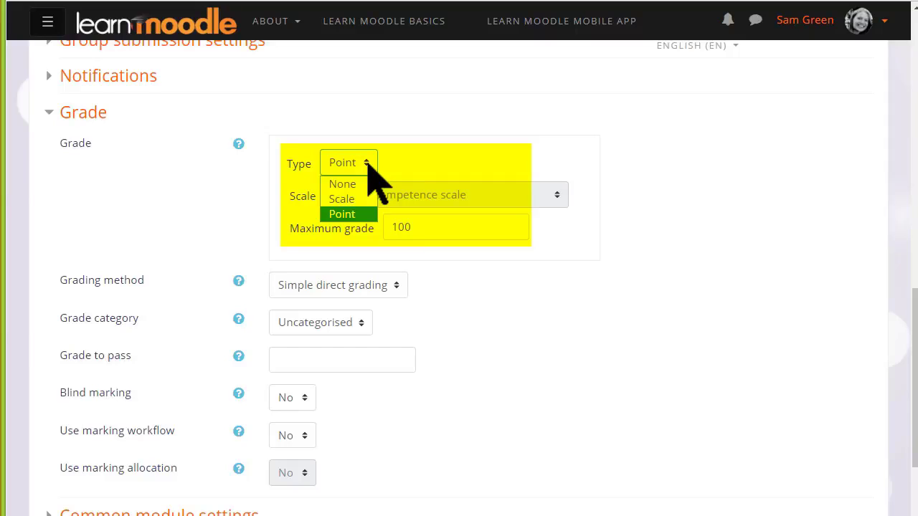
pyautogui.click(369, 165)
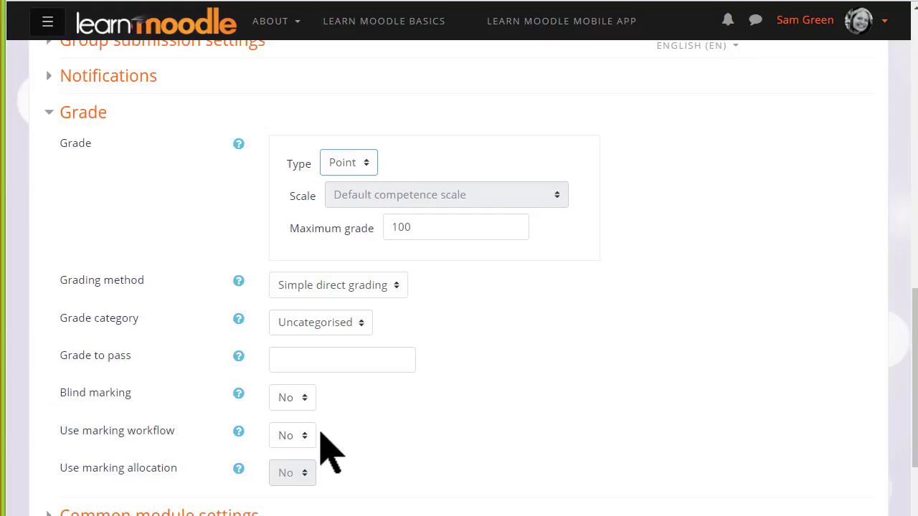
pyautogui.scroll(-3, 328, 452)
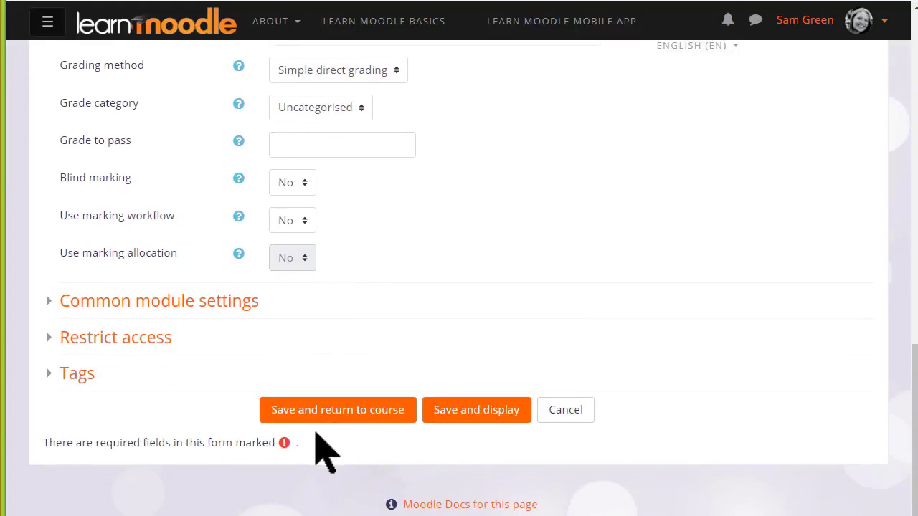